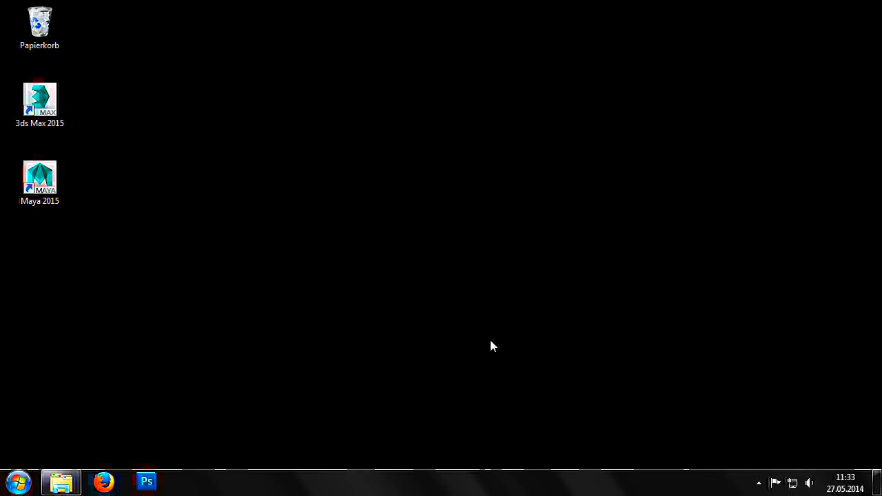
# Step: Launch GIANTS Editor 5.5.1 64-bit from the Start menu's GIANTS Software folder
pyautogui.click(18, 482)
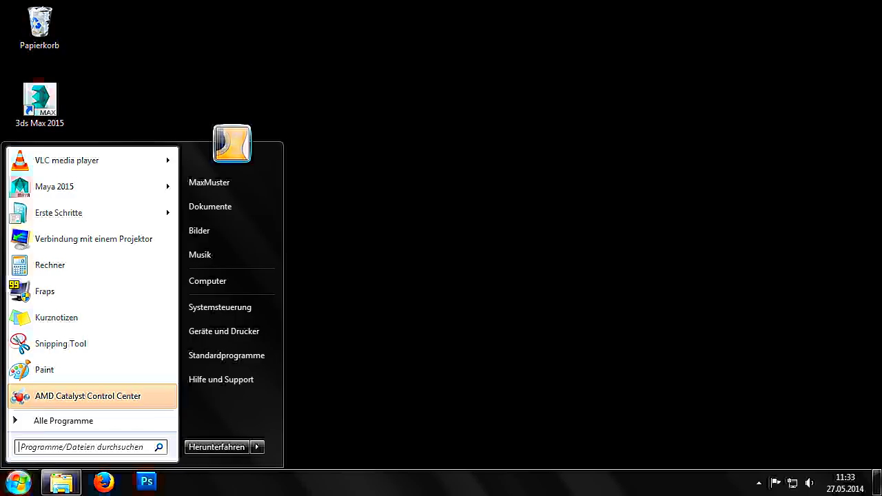
pyautogui.click(50, 427)
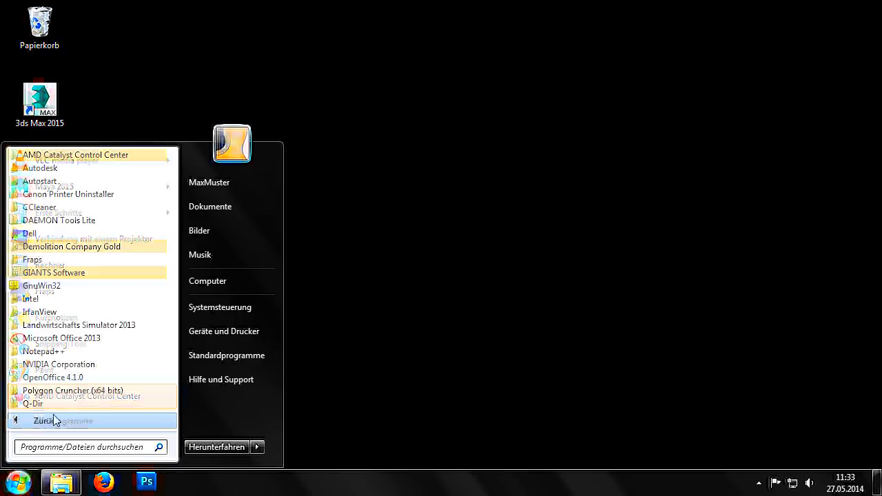
pyautogui.click(90, 273)
pyautogui.click(97, 285)
pyautogui.click(100, 314)
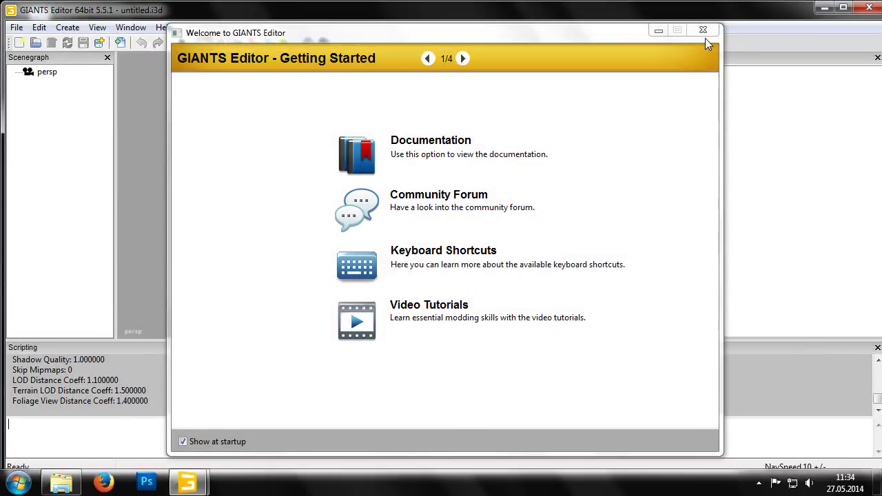
# Step: Close the Welcome to GIANTS Editor dialog and minimize the editor window
pyautogui.click(708, 33)
pyautogui.click(823, 7)
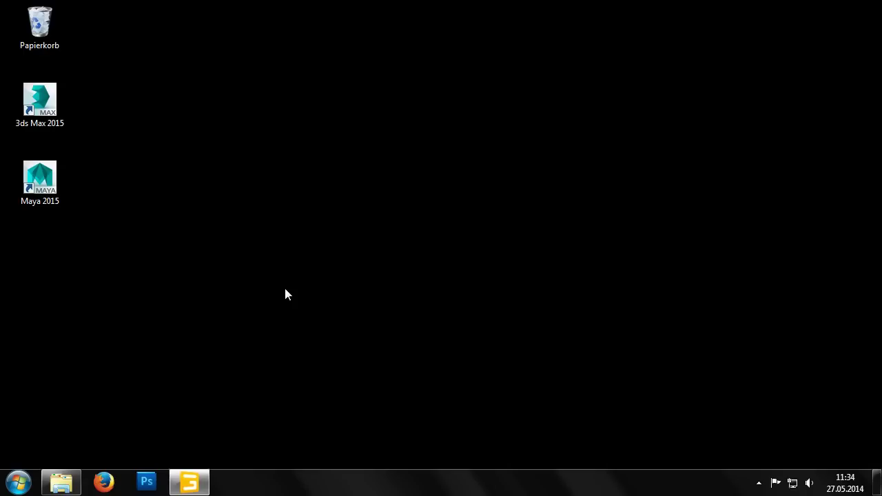
# Step: Copy testScene.zip from Downloads onto the desktop and close Explorer
pyautogui.click(61, 481)
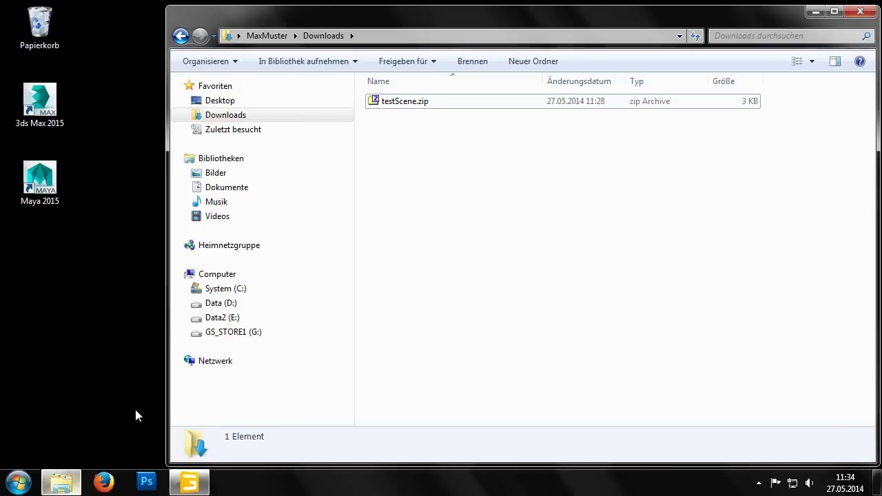
pyautogui.rightClick(409, 107)
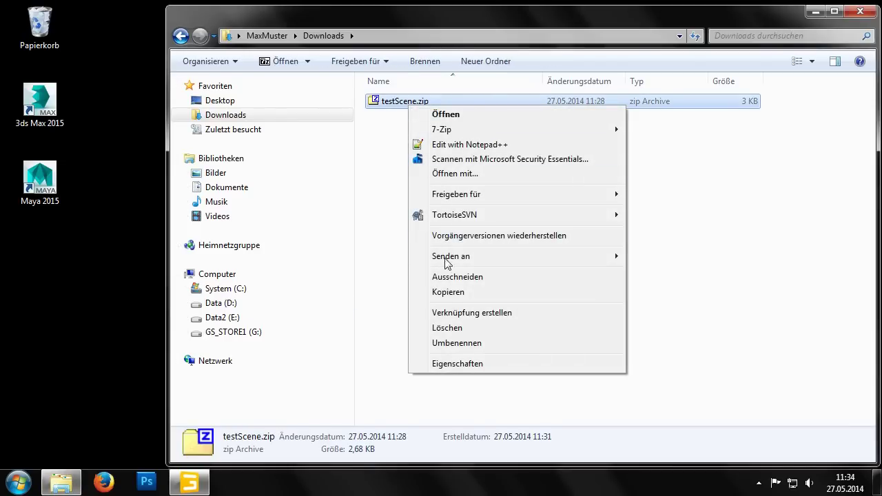
pyautogui.click(449, 293)
pyautogui.rightClick(31, 276)
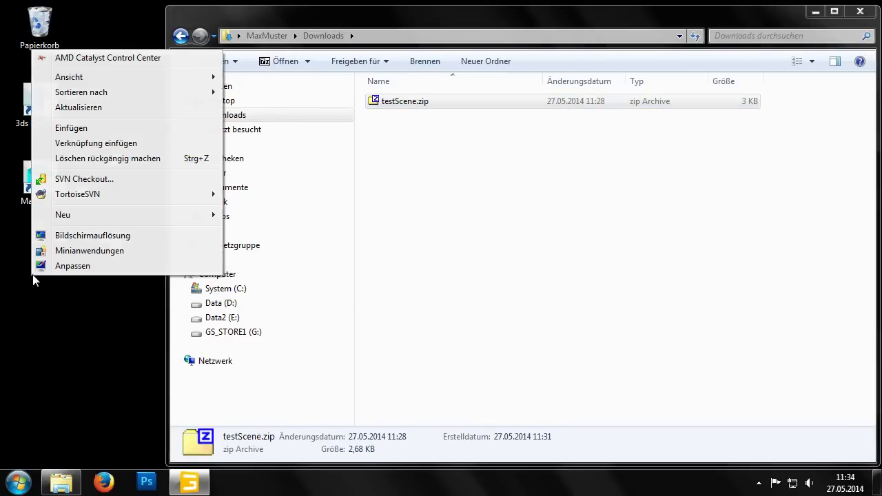
pyautogui.click(71, 128)
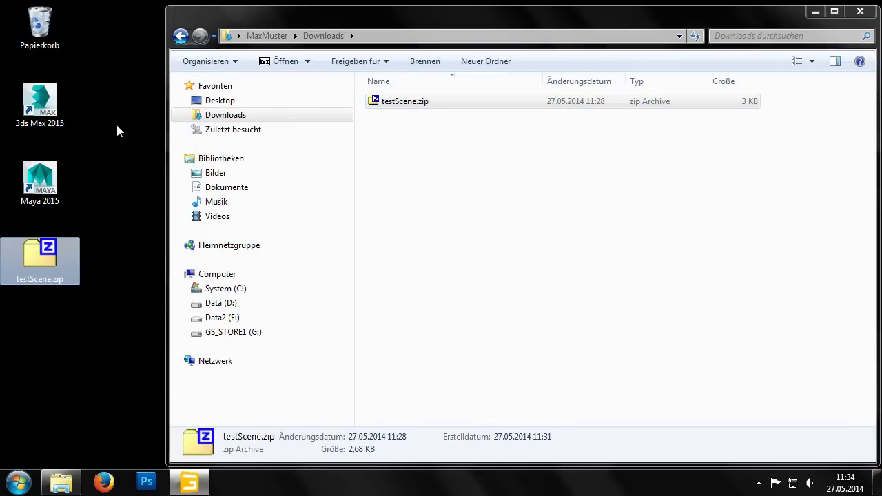
pyautogui.click(860, 11)
# Step: Extract testScene.zip on the desktop with 7-Zip and open the testScene folder
pyautogui.rightClick(29, 266)
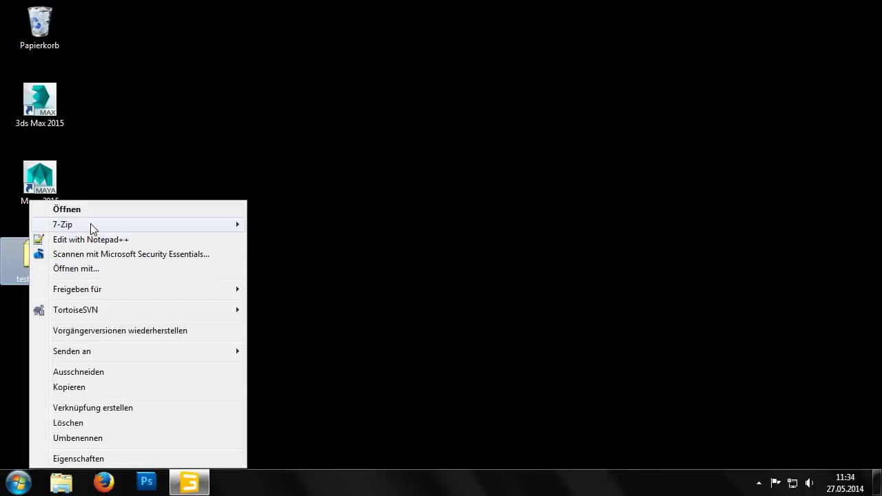
pyautogui.moveTo(90, 230)
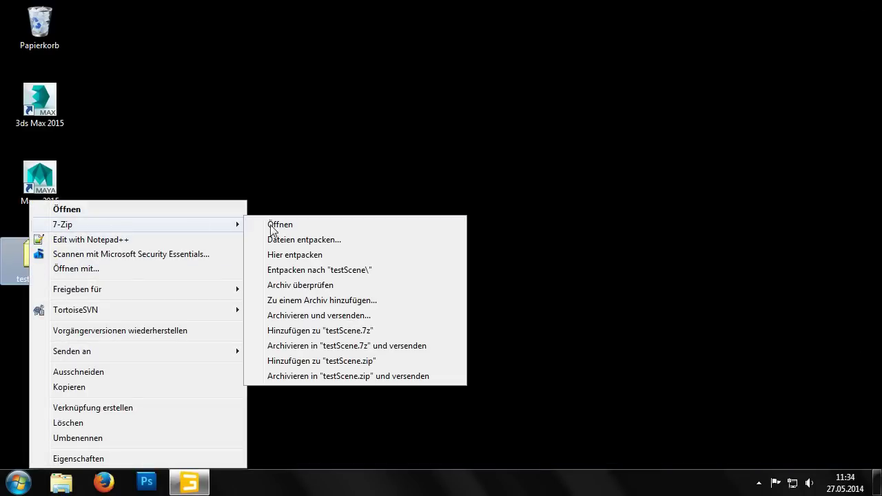
pyautogui.click(416, 255)
pyautogui.doubleClick(50, 337)
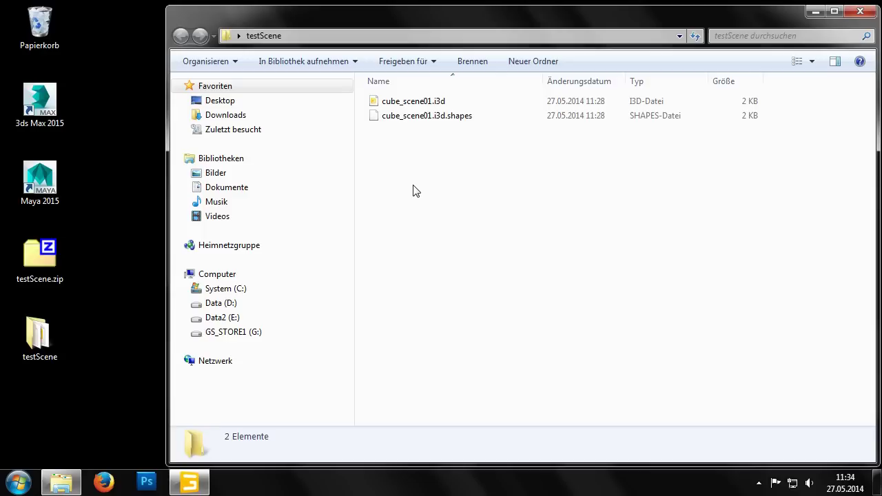
# Step: Restore GIANTS Editor and browse the File > Open dialog to the desktop's testScene folder
pyautogui.click(189, 482)
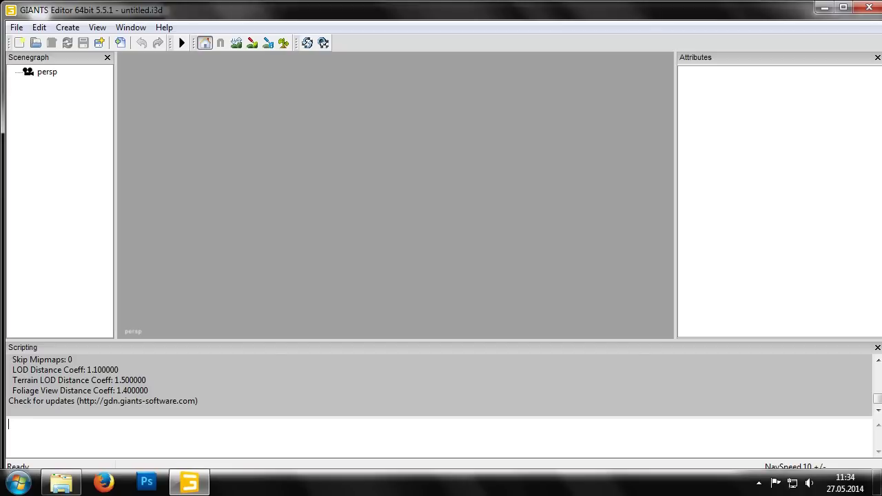
pyautogui.click(17, 27)
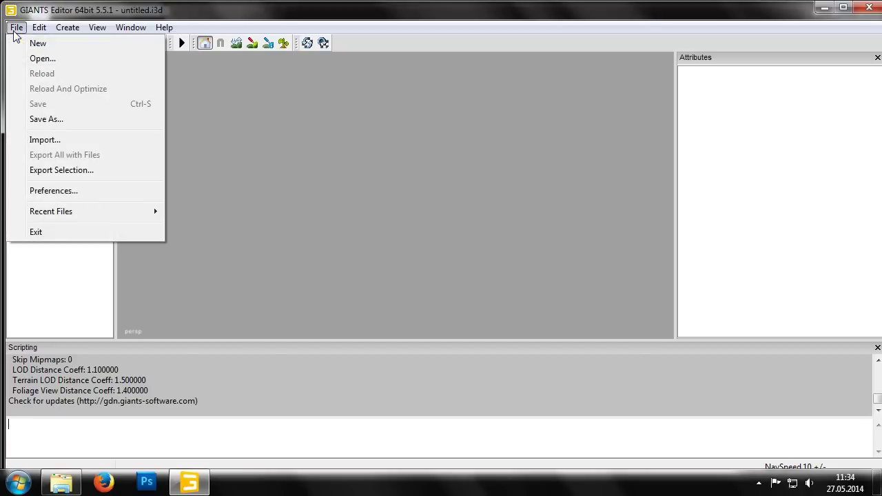
pyautogui.click(69, 59)
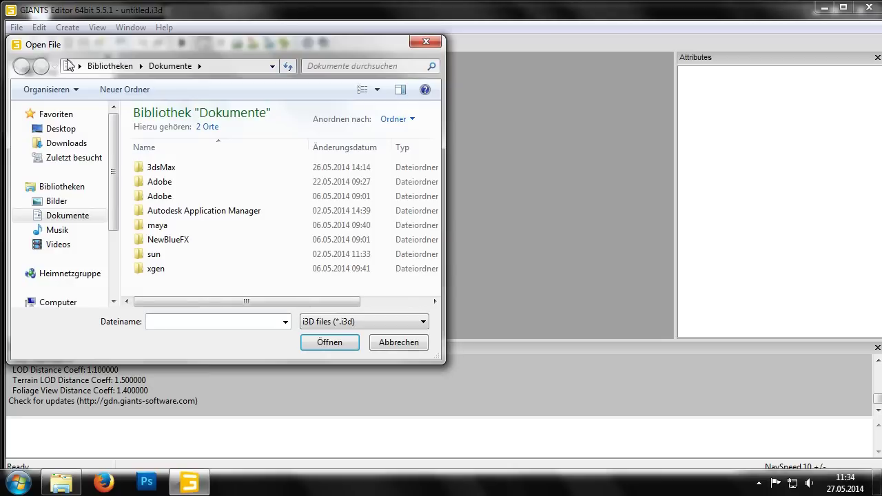
pyautogui.click(58, 129)
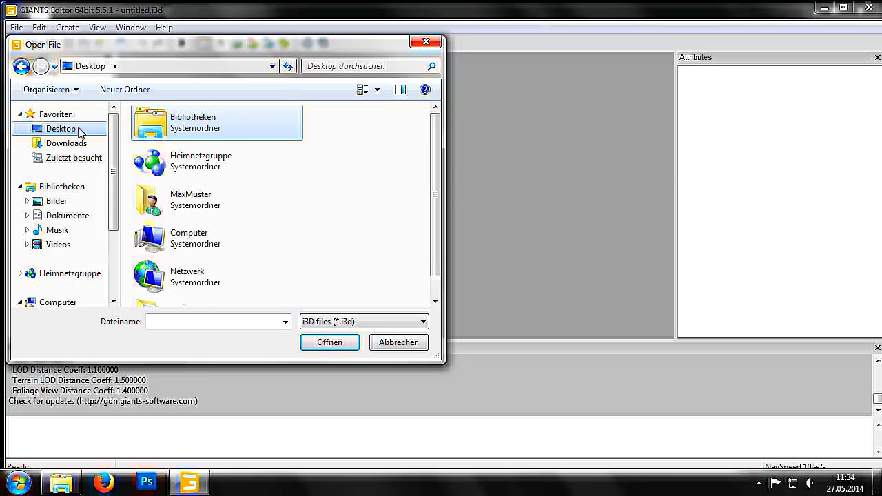
pyautogui.click(268, 172)
pyautogui.scroll(-1, 260, 177)
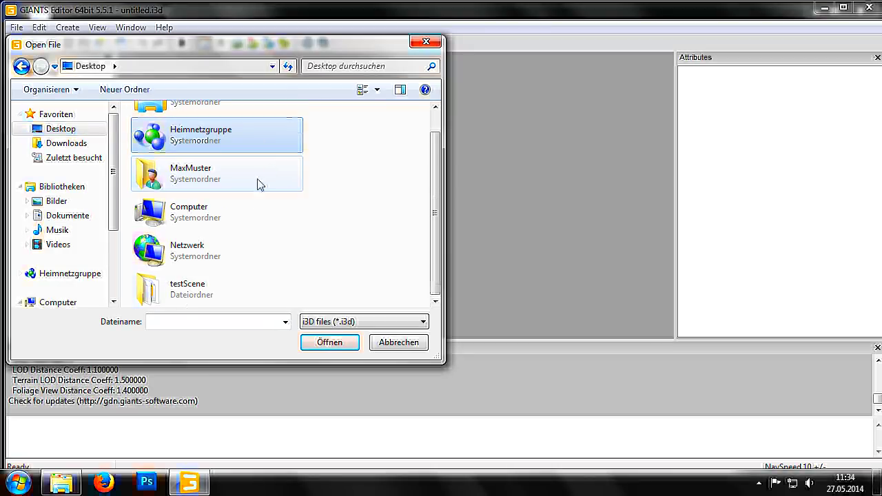
pyautogui.click(203, 294)
pyautogui.doubleClick(202, 295)
# Step: Open cube_scene01.i3d from the testScene folder
pyautogui.doubleClick(190, 135)
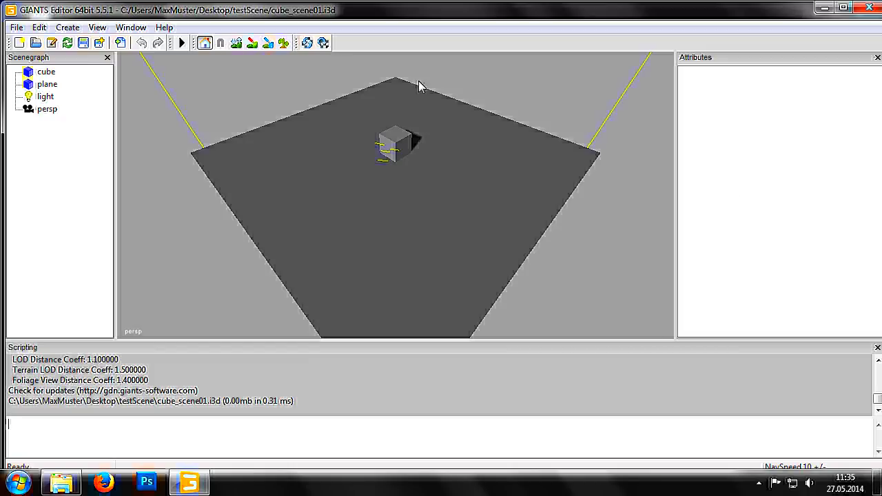
# Step: Show the Attributes panel for the cube and drag the splitter to enlarge the Scripting log
pyautogui.click(135, 29)
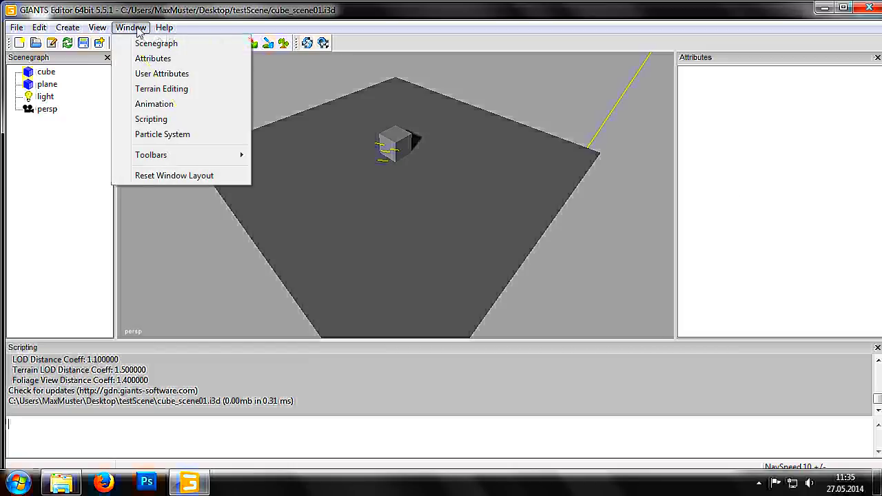
pyautogui.click(217, 58)
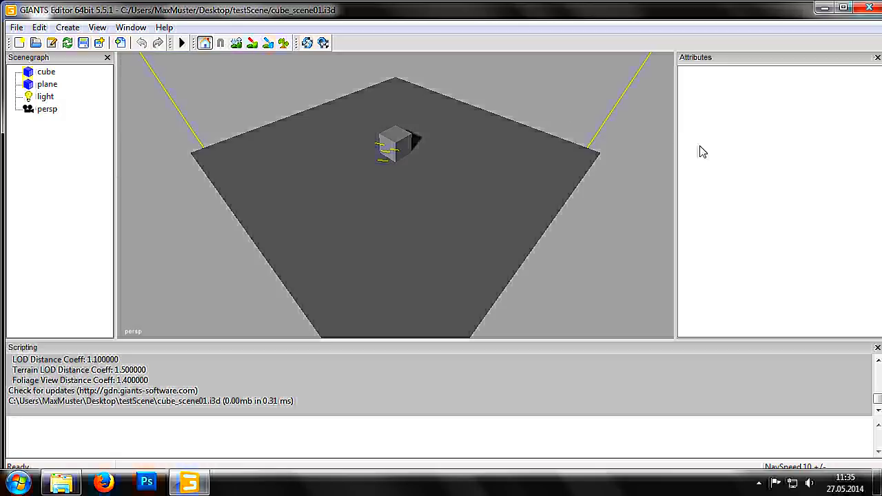
pyautogui.click(47, 72)
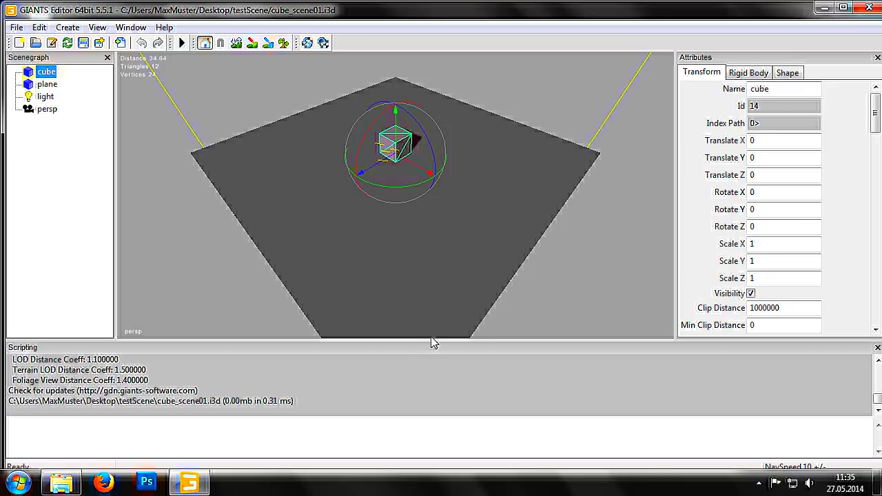
pyautogui.moveTo(397, 341); pyautogui.dragTo(398, 317)
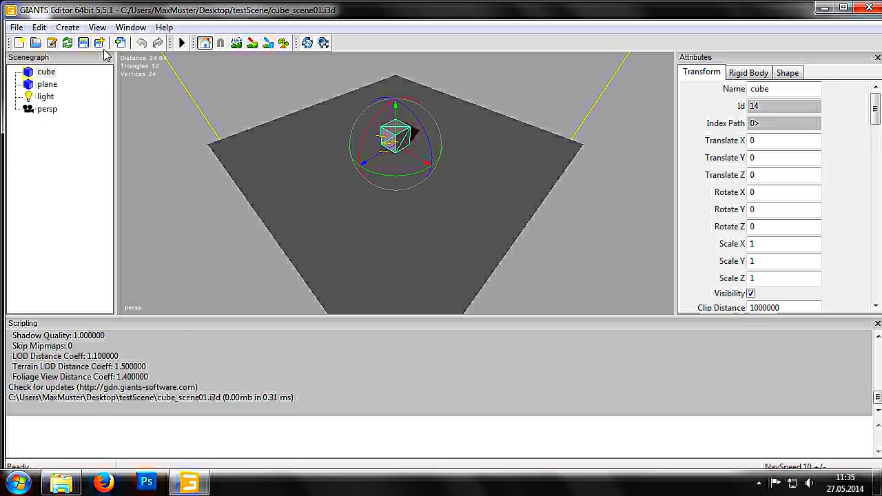
# Step: Deselect the cube and orbit the camera in for a closer, lower view of it
pyautogui.click(97, 27)
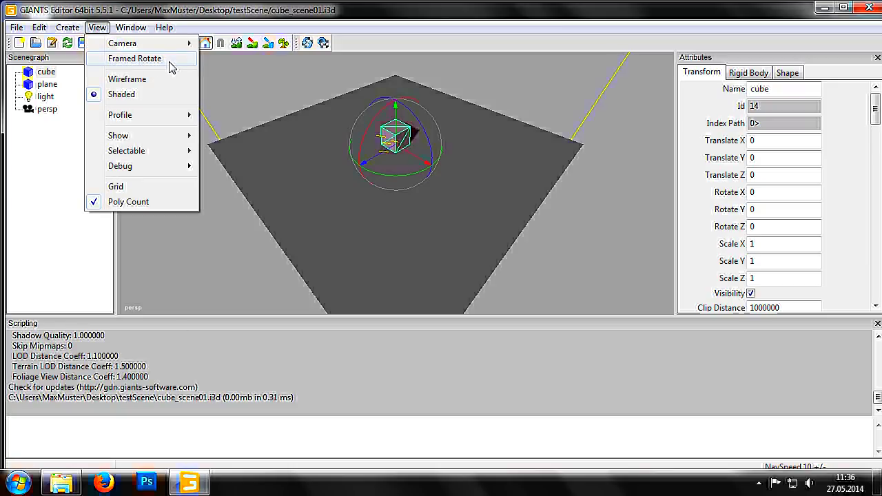
pyautogui.click(228, 230)
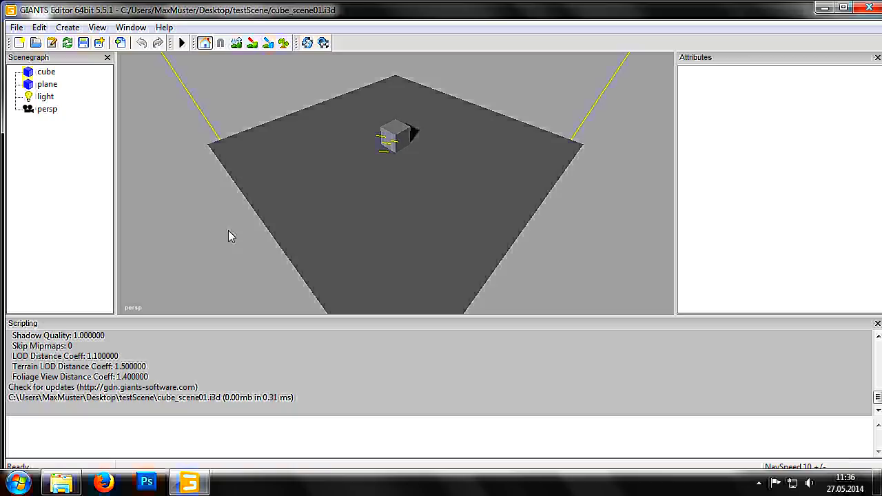
pyautogui.moveTo(228, 230); pyautogui.dragTo(252, 189, button='middle')
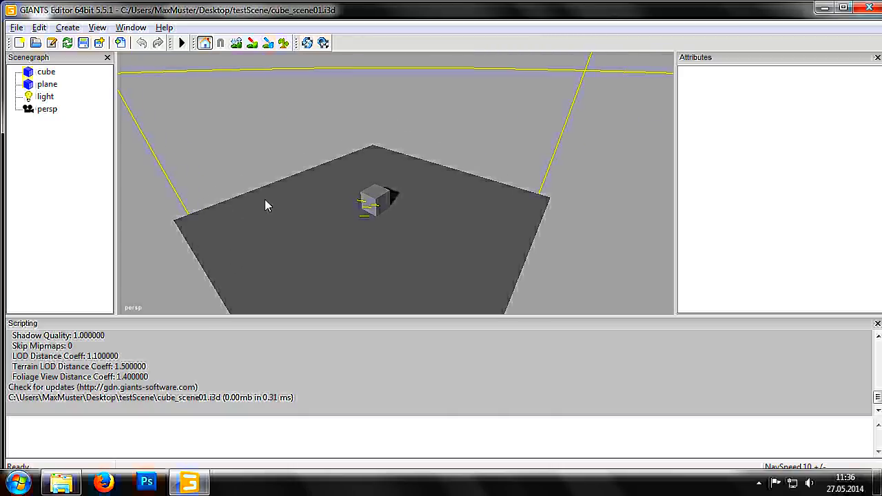
pyautogui.moveTo(259, 235); pyautogui.dragTo(374, 109, button='middle')
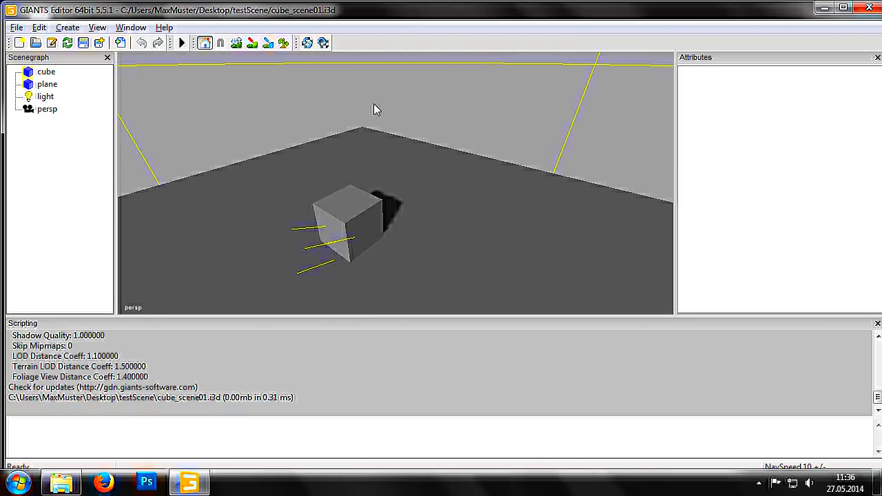
pyautogui.moveTo(343, 154); pyautogui.dragTo(372, 122, button='middle')
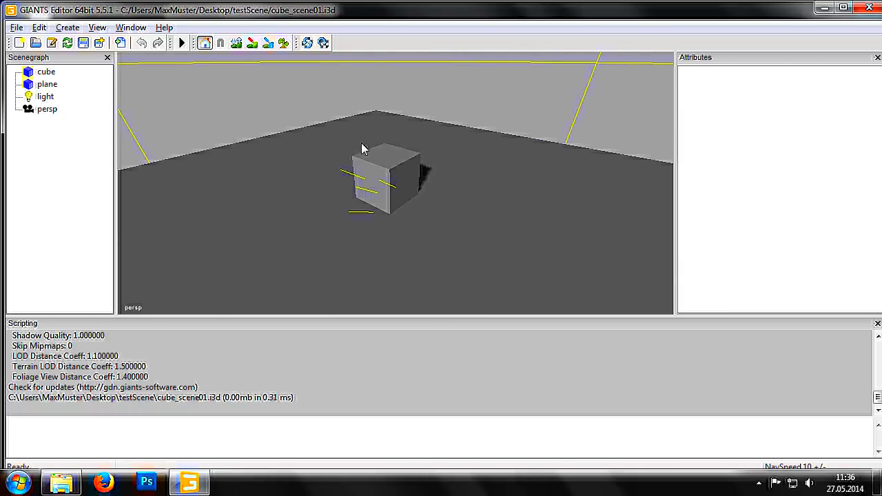
# Step: Turn on Framed Rotate in the View menu
pyautogui.click(97, 27)
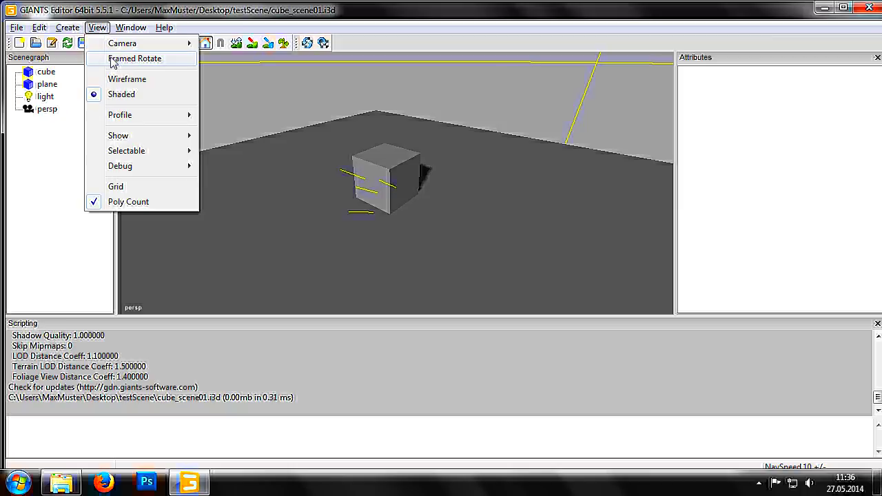
pyautogui.click(111, 60)
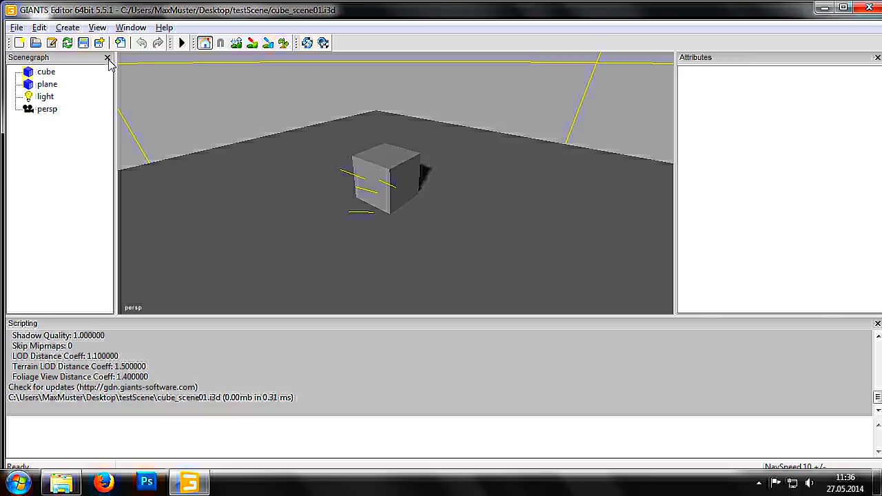
# Step: Select the cube, frame it with F, zoom out and orbit above until its shadow shows
pyautogui.click(49, 71)
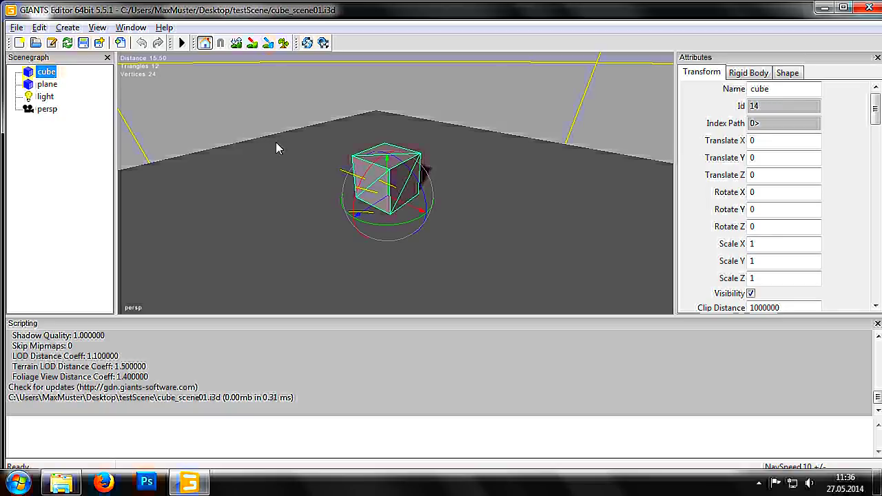
pyautogui.press('f')
pyautogui.scroll(-5, 299, 155)
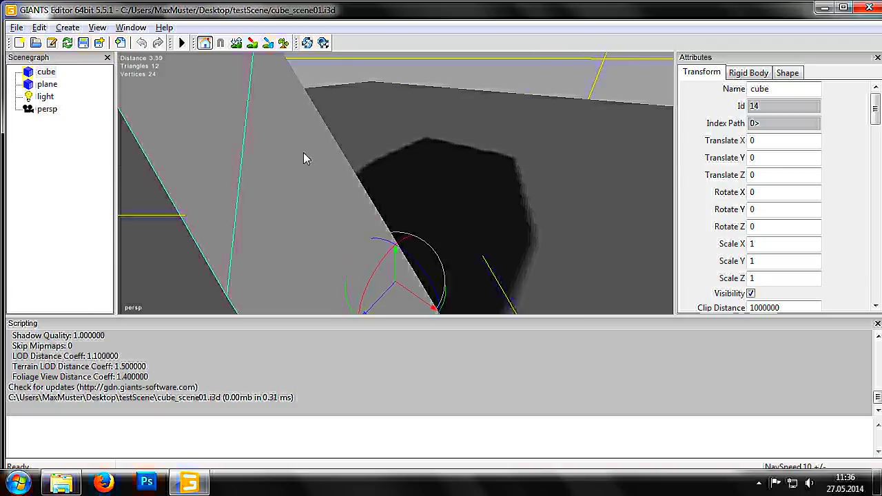
pyautogui.scroll(-1, 289, 193)
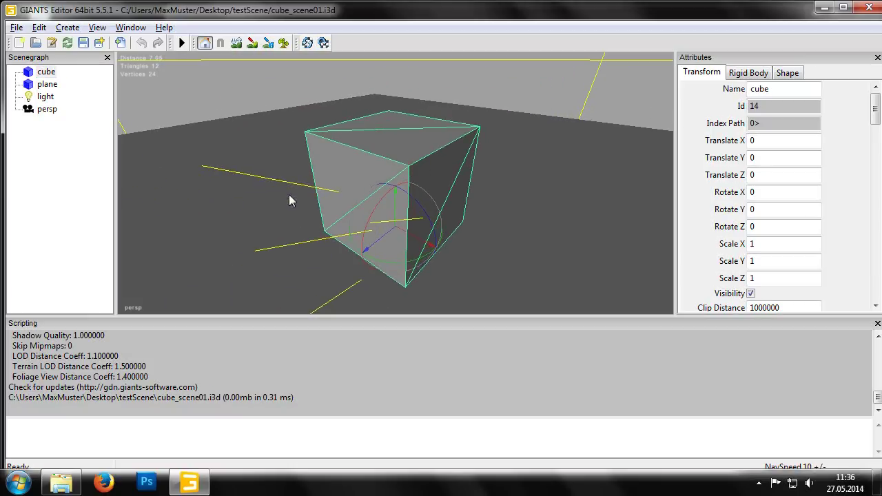
pyautogui.moveTo(321, 192); pyautogui.dragTo(579, 77, button='middle')
pyautogui.moveTo(273, 140); pyautogui.dragTo(287, 221, button='middle')
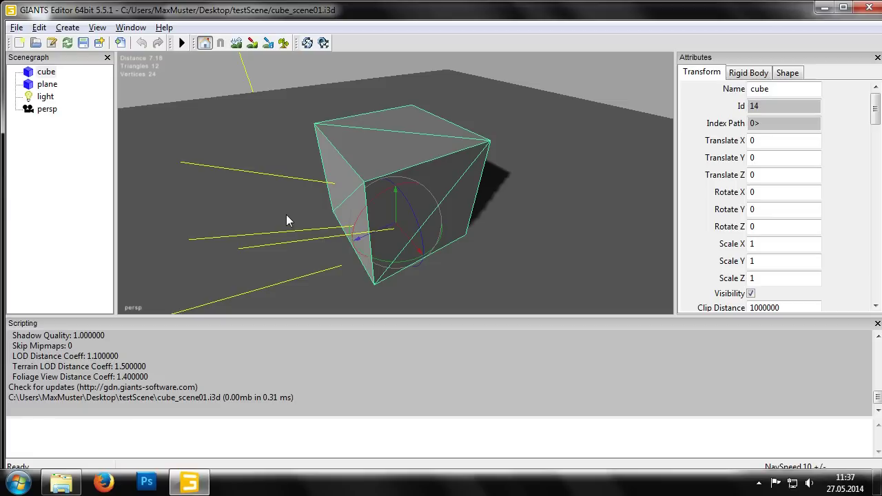
# Step: Zoom the view out and back in on the cube, then lower navigation speed to 1
pyautogui.scroll(8, 285, 219)
pyautogui.scroll(6, 286, 219)
pyautogui.scroll(3, 804, 477)
pyautogui.scroll(-5, 401, 208)
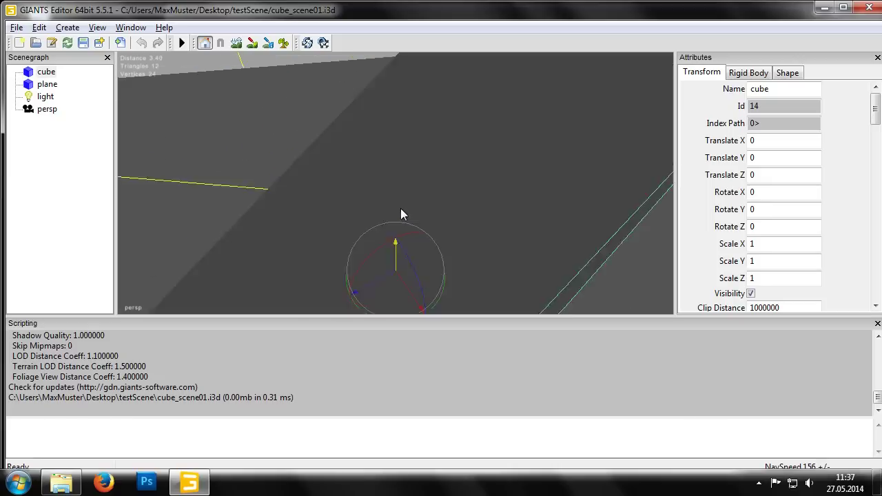
pyautogui.scroll(-3, 392, 242)
pyautogui.scroll(4, 378, 276)
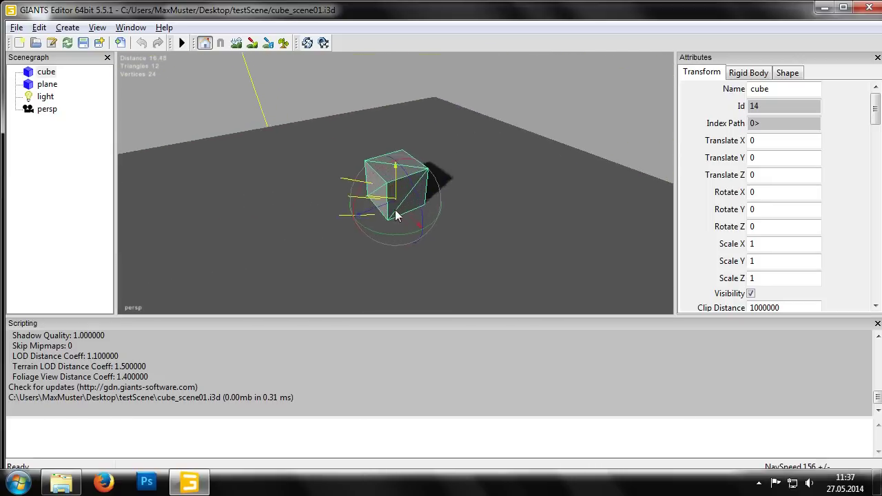
pyautogui.scroll(-3, 395, 209)
pyautogui.scroll(6, 392, 209)
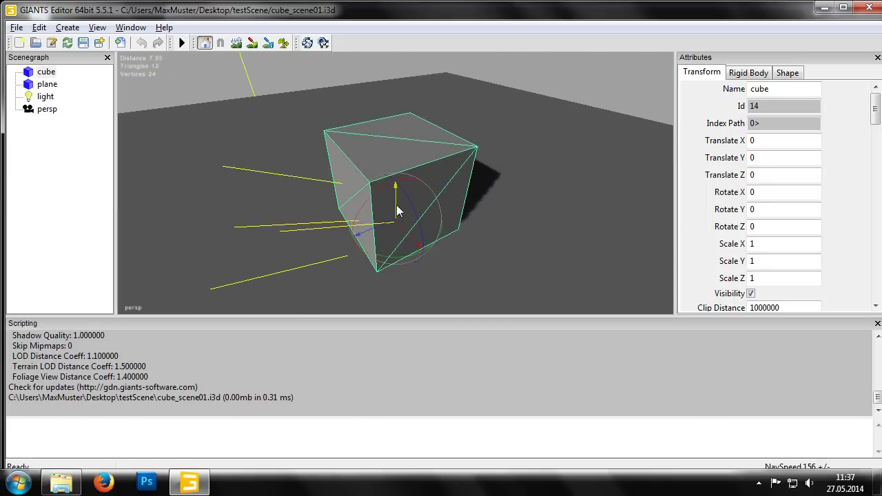
pyautogui.press('-')
pyautogui.press('-')
pyautogui.press('-')
pyautogui.press('-')
pyautogui.press('-')
pyautogui.press('-')
pyautogui.press('-')
pyautogui.press('-')
pyautogui.press('-')
pyautogui.press('-')
pyautogui.press('-')
pyautogui.press('-')
pyautogui.press('-')
pyautogui.press('-')
pyautogui.press('-')
pyautogui.press('-')
pyautogui.press('-')
pyautogui.press('-')
pyautogui.press('-')
pyautogui.press('-')
# Step: Raise the cube, shift it to X 0.16395 / Z -1.15097, and tilt it to 11.11, 3.25, -30.68
pyautogui.moveTo(396, 209); pyautogui.dragTo(399, 114)
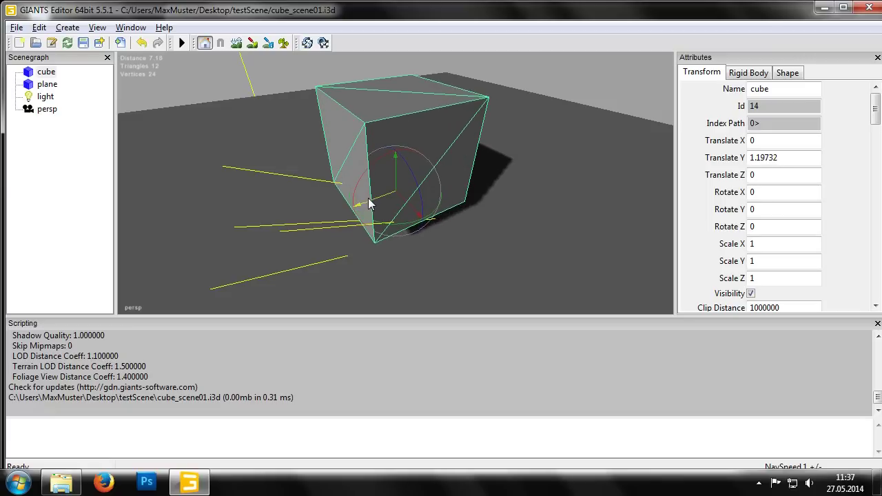
pyautogui.moveTo(370, 203)
pyautogui.mouseDown()
pyautogui.moveTo(438, 186)
pyautogui.moveTo(613, 245)
pyautogui.moveTo(413, 191)
pyautogui.moveTo(365, 201)
pyautogui.mouseUp()
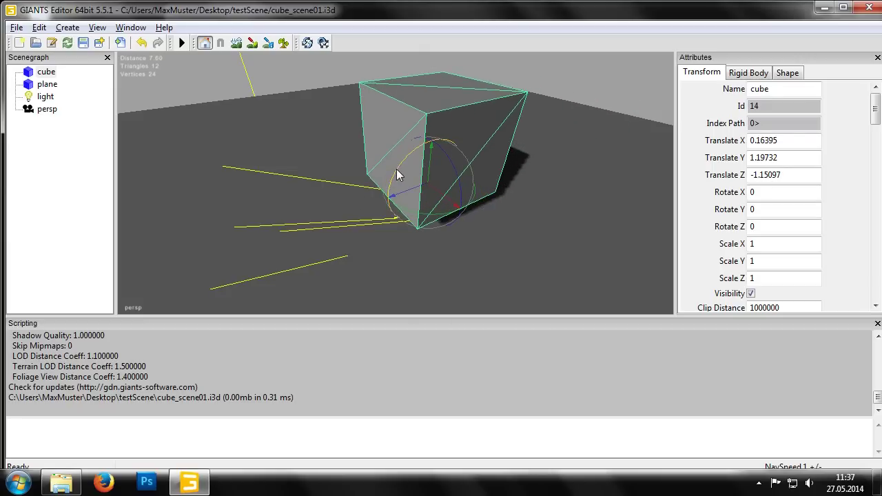
pyautogui.moveTo(396, 170); pyautogui.dragTo(404, 188)
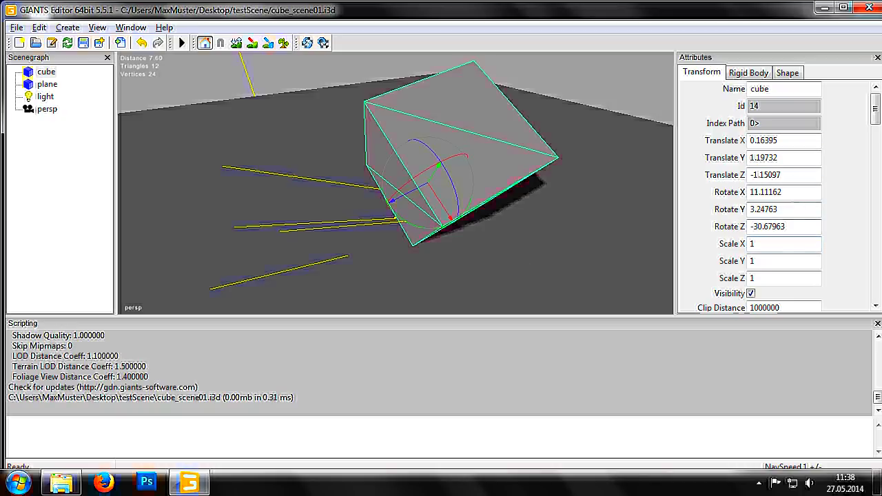
# Step: Set the cube's Rotate X, Y and Z to 0 in the Transform attributes
pyautogui.click(766, 191)
pyautogui.write('0')
pyautogui.press('Tab')
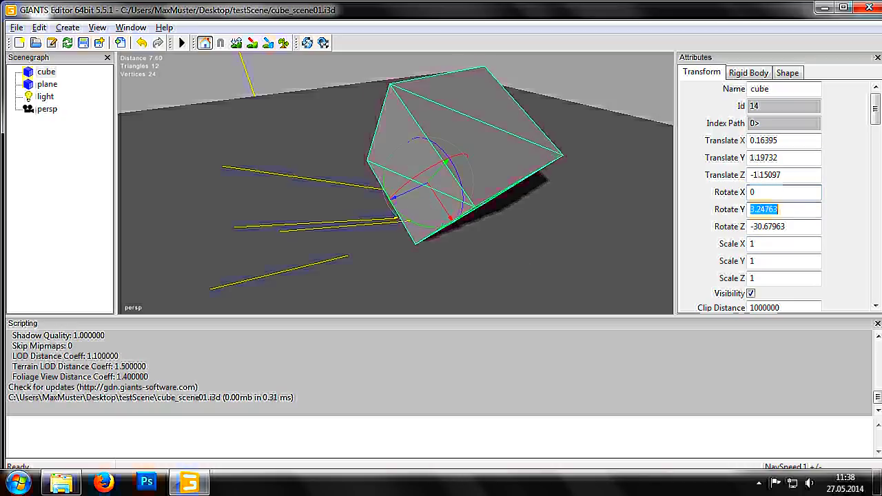
pyautogui.write('0')
pyautogui.press('Tab')
pyautogui.write('0')
pyautogui.press('Tab')
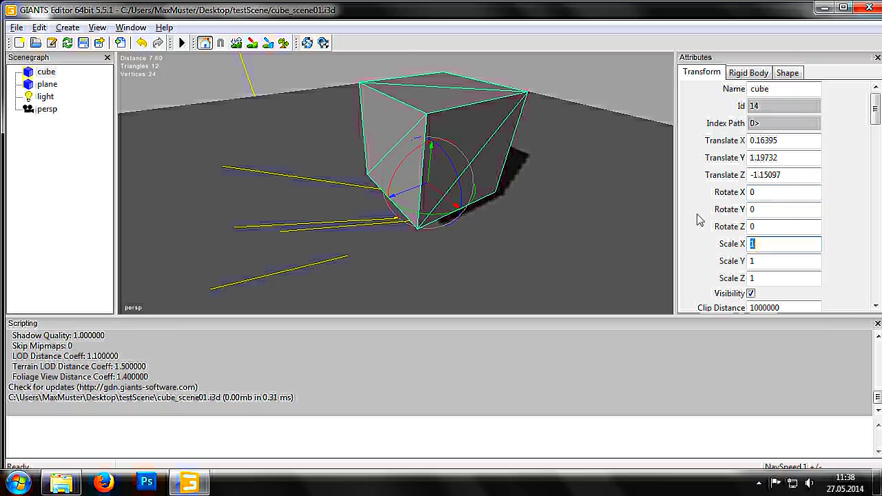
# Step: Set the cube's Translate Y to exactly 1
pyautogui.click(737, 160)
pyautogui.write('1')
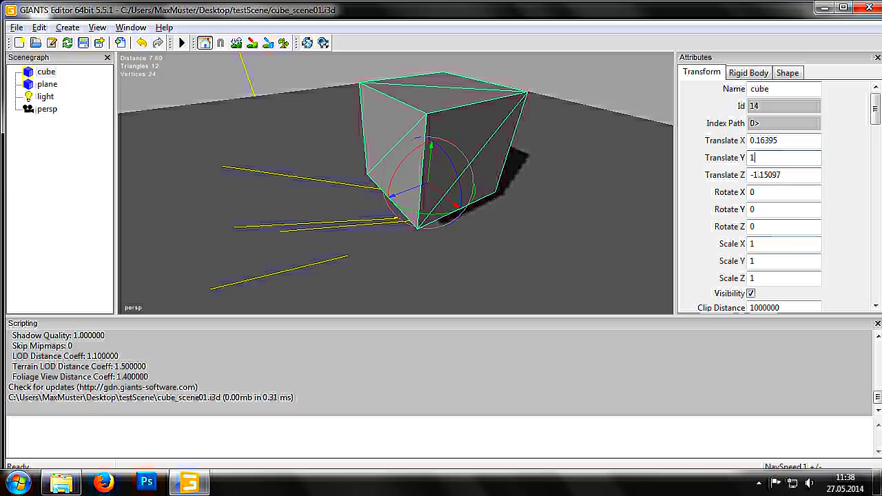
pyautogui.press('Tab')
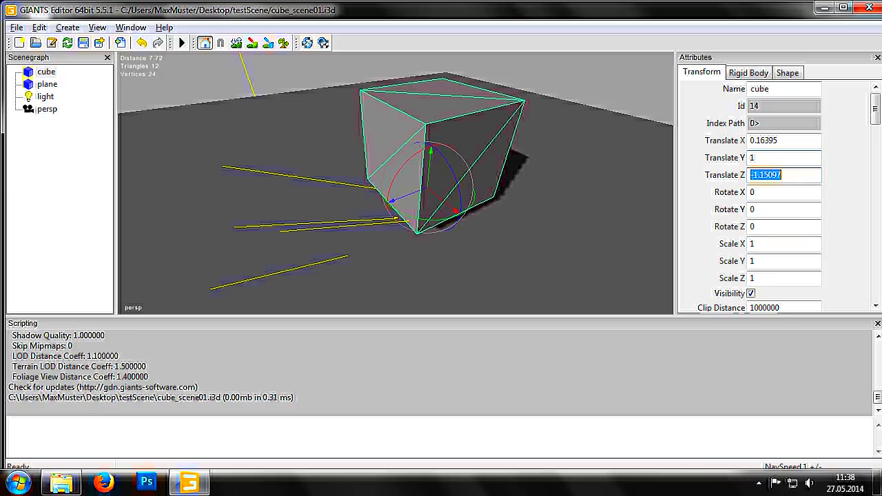